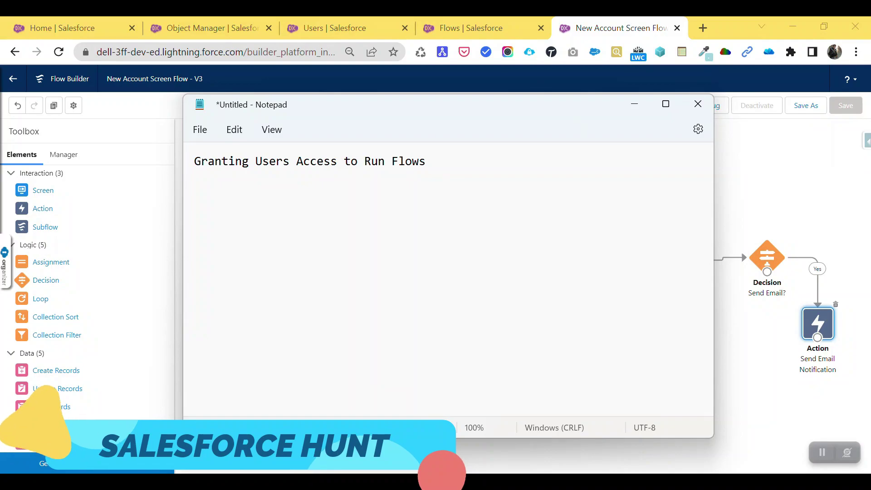
Step: Select the entire title line in the notes window
{"action": "key", "text": "shift+End"}
{"action": "key", "text": "ctrl+a"}
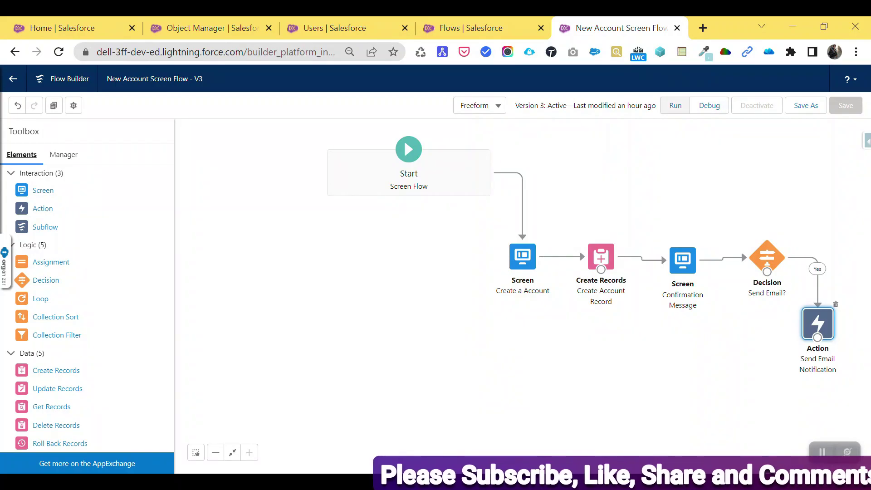
{"action": "left_click", "coordinate": [675, 105]}
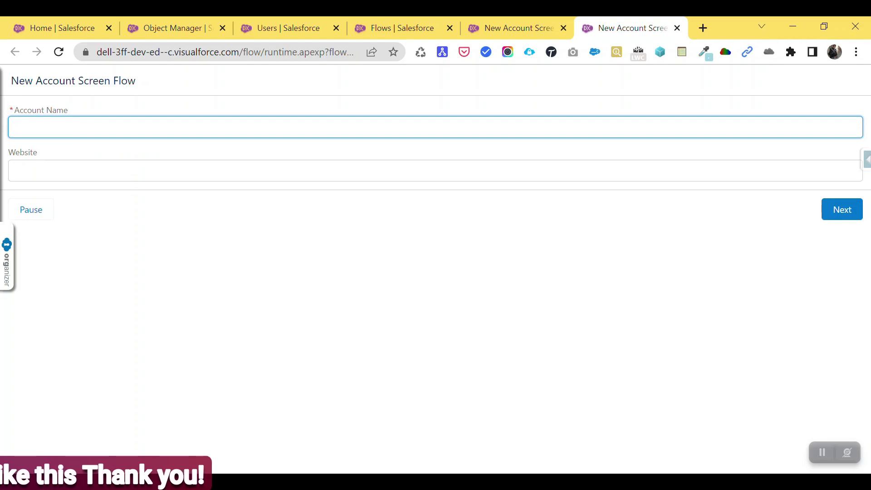
{"action": "type", "text": "Demo A"}
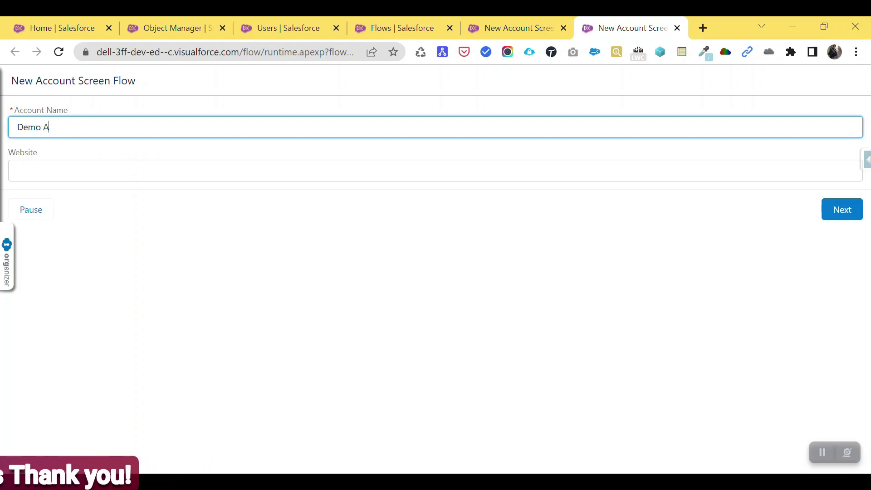
{"action": "type", "text": "ccount"}
{"action": "key", "text": "Tab"}
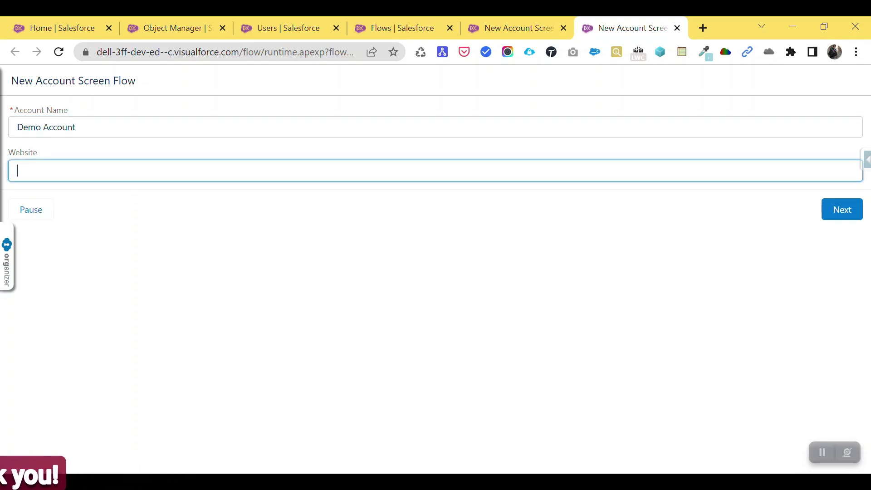
{"action": "type", "text": "hhtp"}
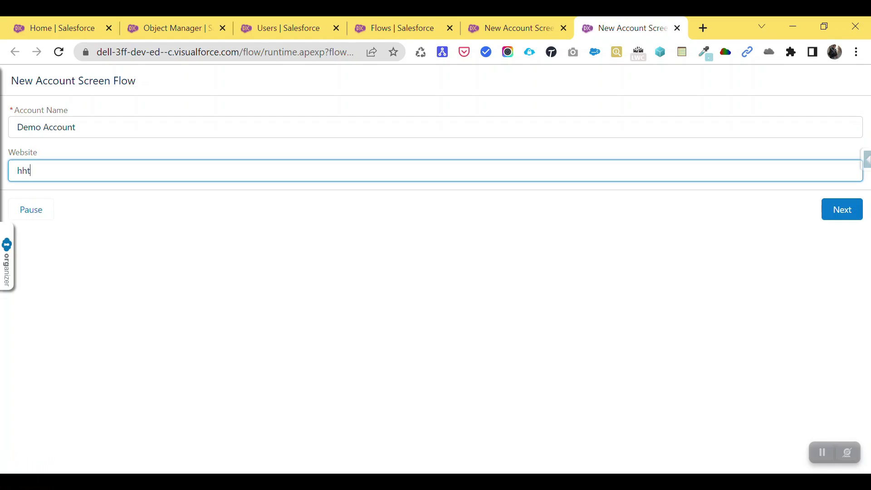
{"action": "key", "text": "BackSpace"}
{"action": "key", "text": "BackSpace"}
{"action": "key", "text": "BackSpace"}
{"action": "type", "text": "ttps://www.demo.com"}
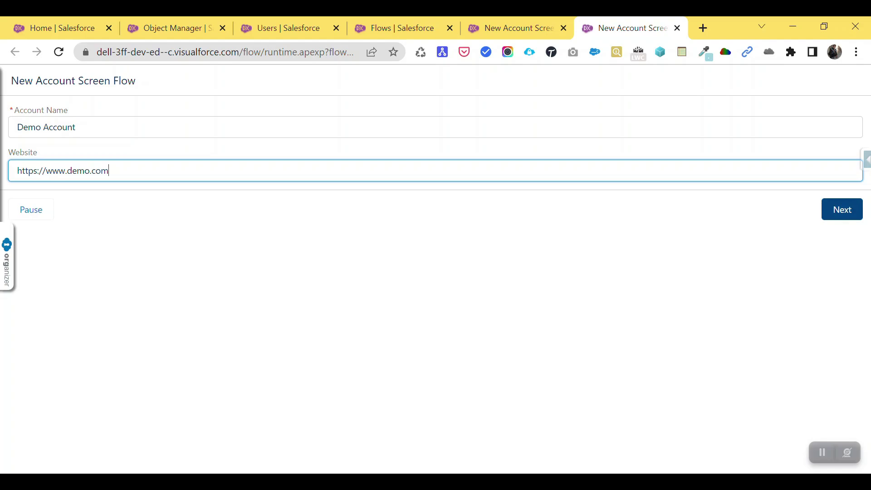
{"action": "left_click", "coordinate": [842, 210]}
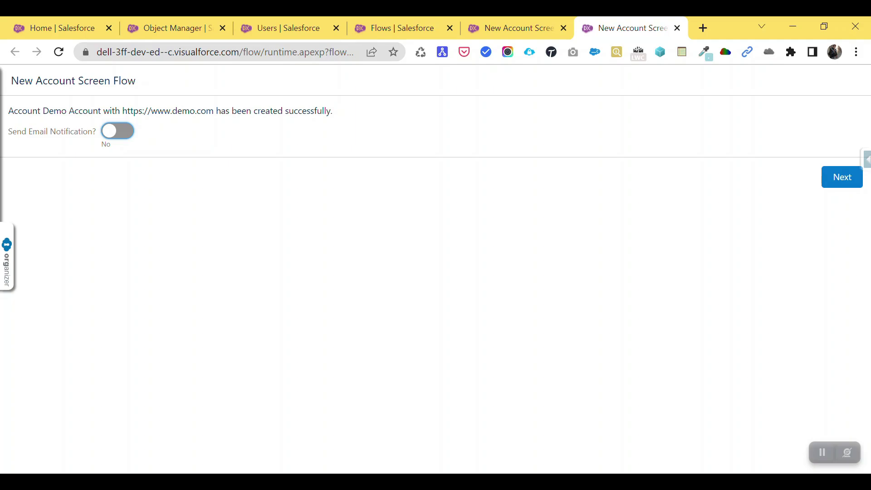
Step: Highlight the account name, website and full success message on the flow screen
{"action": "left_click_drag", "start_coordinate": [40, 111], "coordinate": [88, 111]}
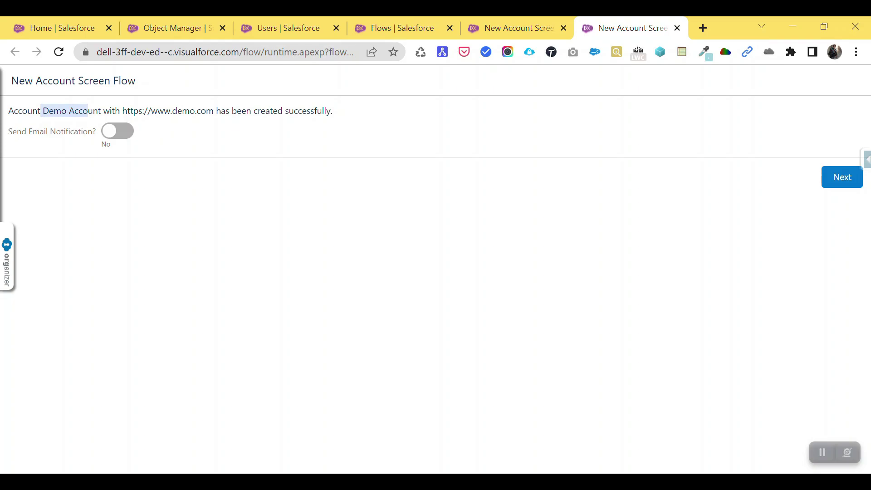
{"action": "left_click_drag", "start_coordinate": [122, 111], "coordinate": [214, 110]}
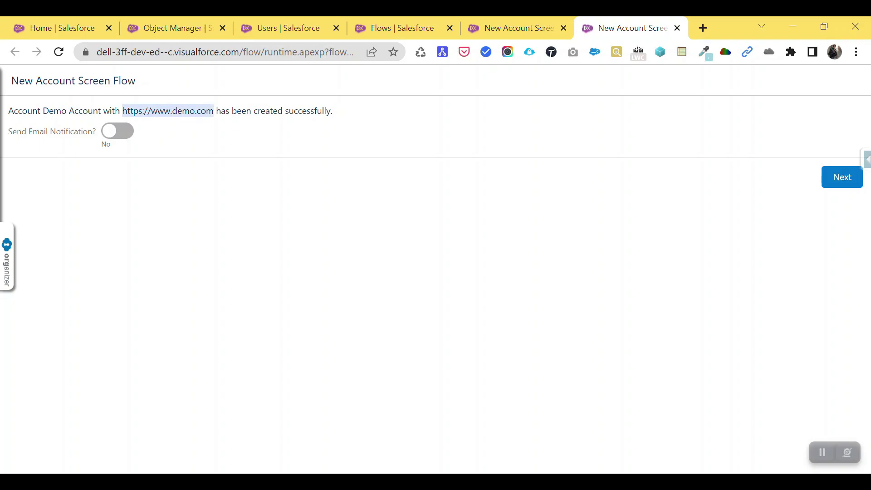
{"action": "left_click_drag", "start_coordinate": [333, 111], "coordinate": [43, 111]}
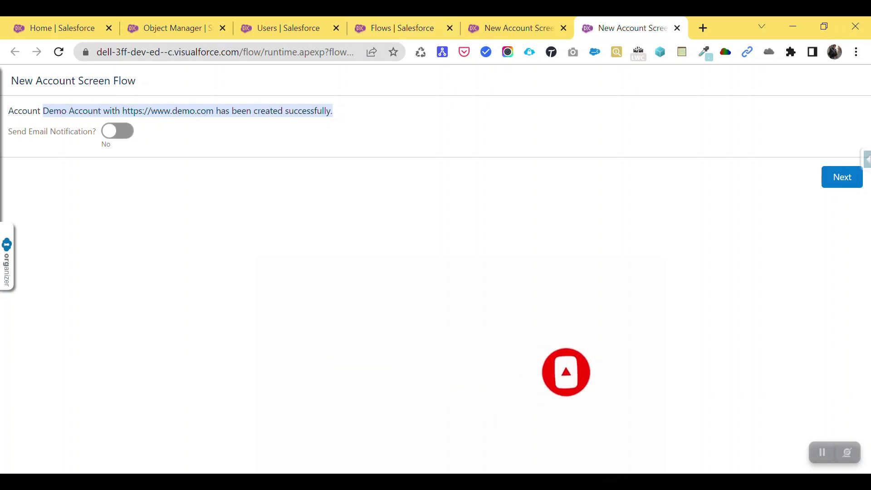
Step: Switch Send Email Notification to Yes, enter a YOPmail recipient address, and finish
{"action": "left_click", "coordinate": [117, 131]}
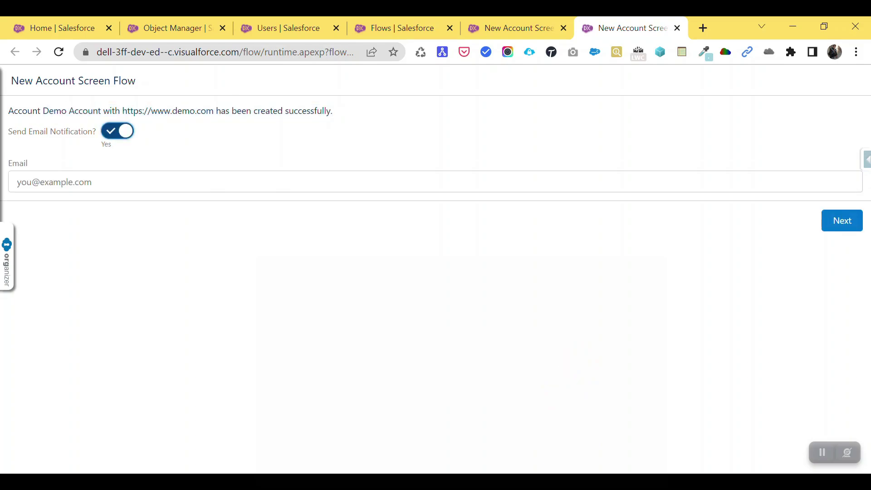
{"action": "left_click", "coordinate": [18, 182]}
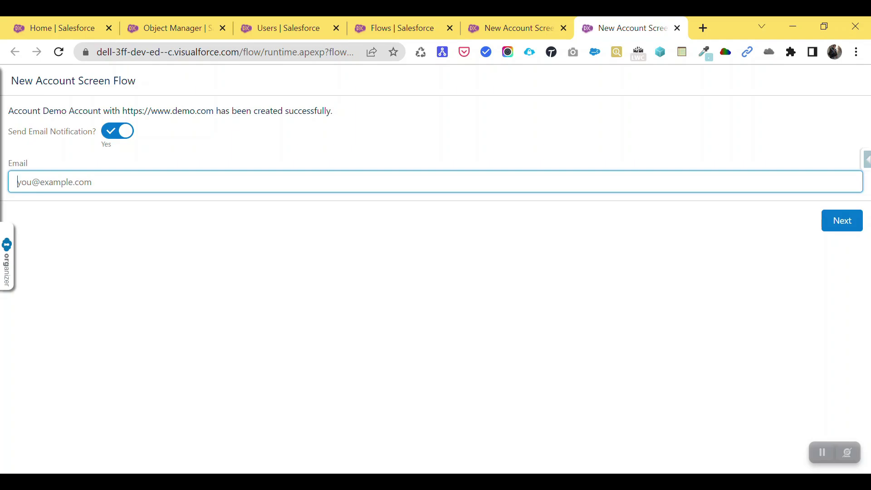
{"action": "type", "text": "demo@yopmail.com"}
{"action": "key", "text": "Return"}
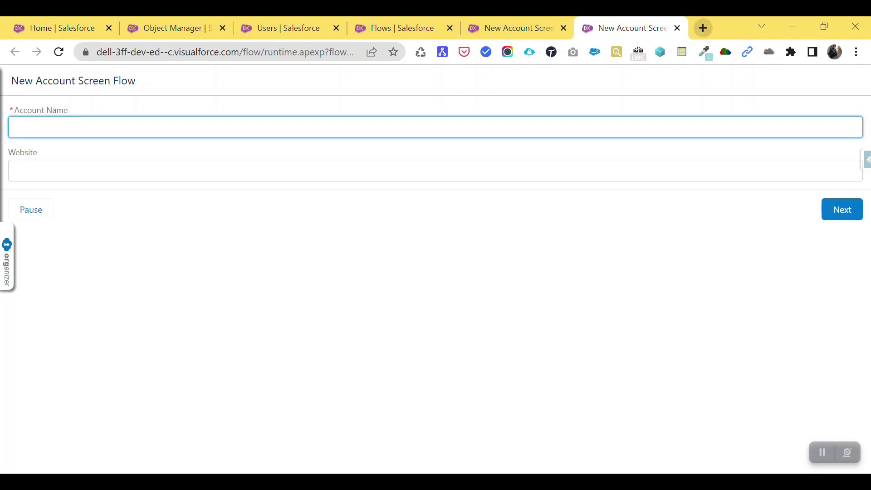
Step: Open YOPmail in a new tab and load the disposable demo inbox
{"action": "left_click", "coordinate": [703, 28]}
{"action": "type", "text": "yopmail.com/en/"}
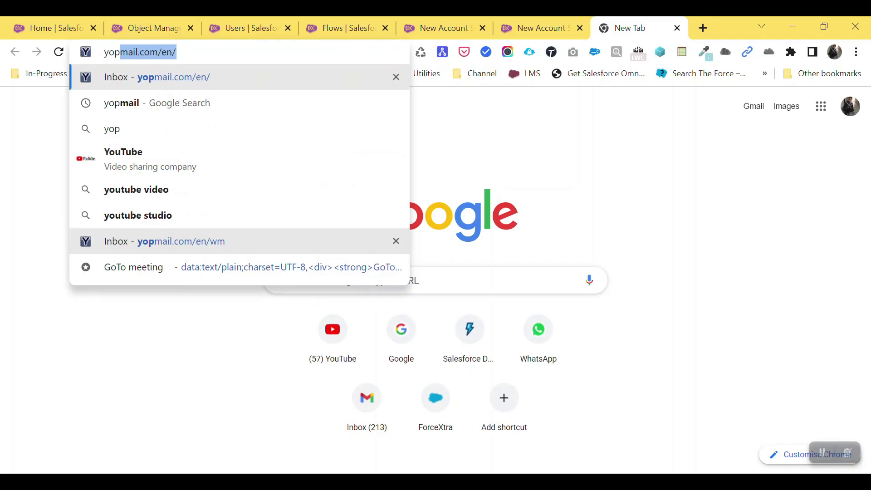
{"action": "key", "text": "Return"}
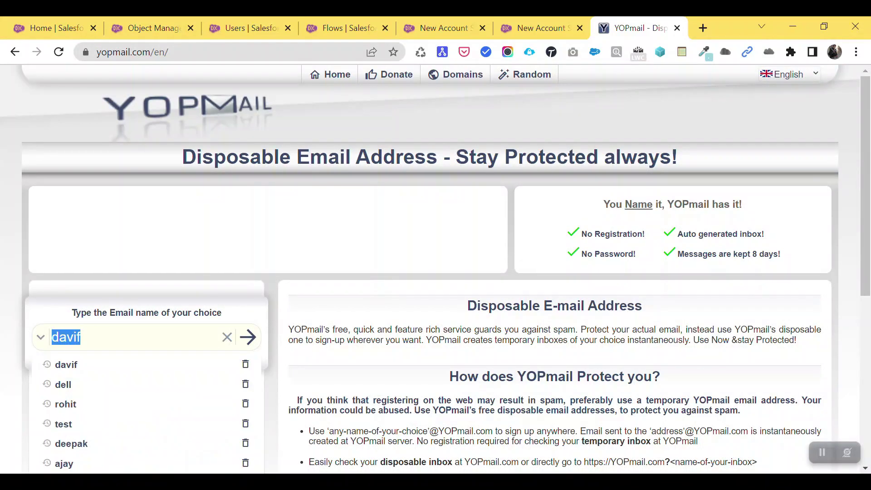
{"action": "type", "text": "demo"}
{"action": "key", "text": "Return"}
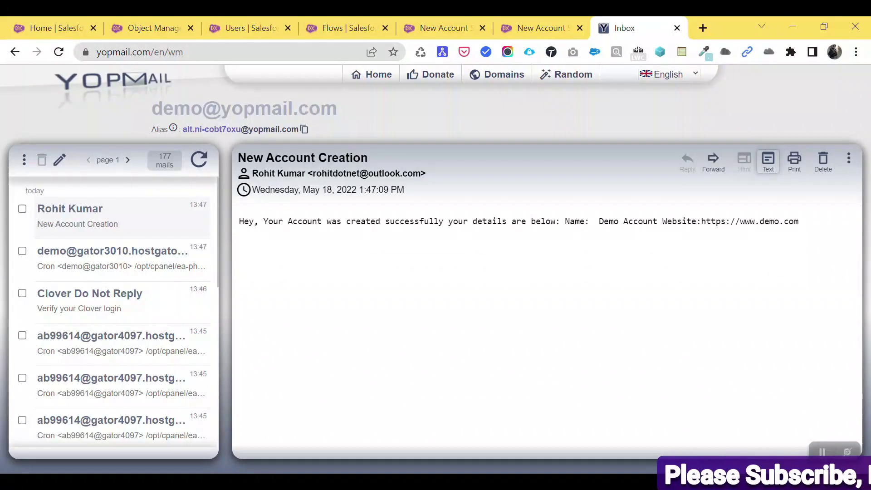
Step: Highlight Demo Account and its website in the email, then return to the flow tab
{"action": "left_click_drag", "start_coordinate": [594, 221], "coordinate": [638, 221]}
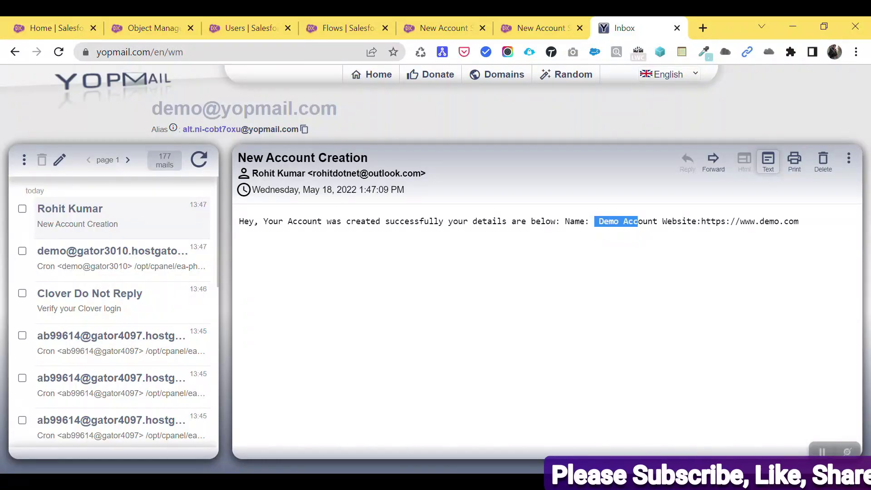
{"action": "left_click_drag", "start_coordinate": [710, 222], "coordinate": [799, 221]}
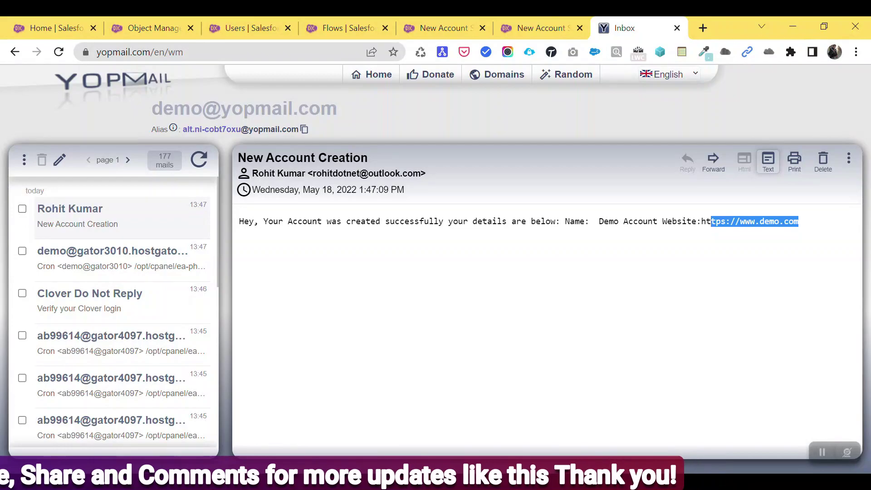
{"action": "left_click", "coordinate": [540, 28]}
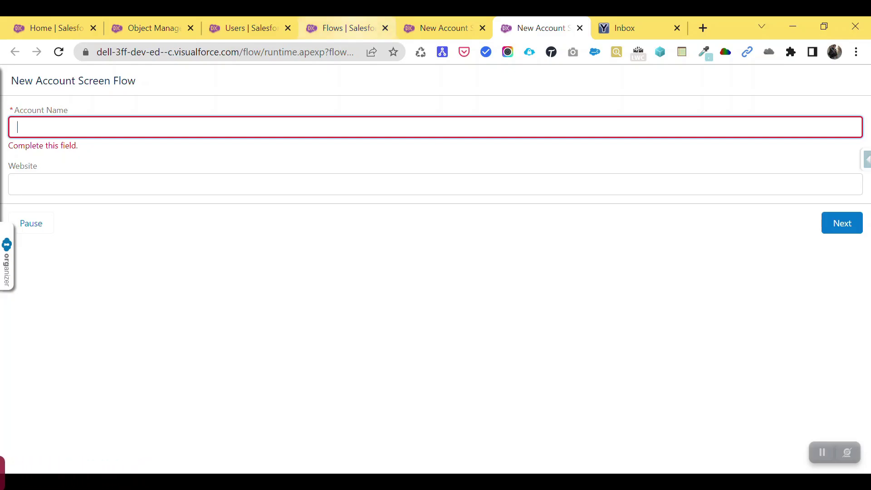
Step: Go to the Salesforce home page and briefly check the profile menu
{"action": "left_click", "coordinate": [55, 28]}
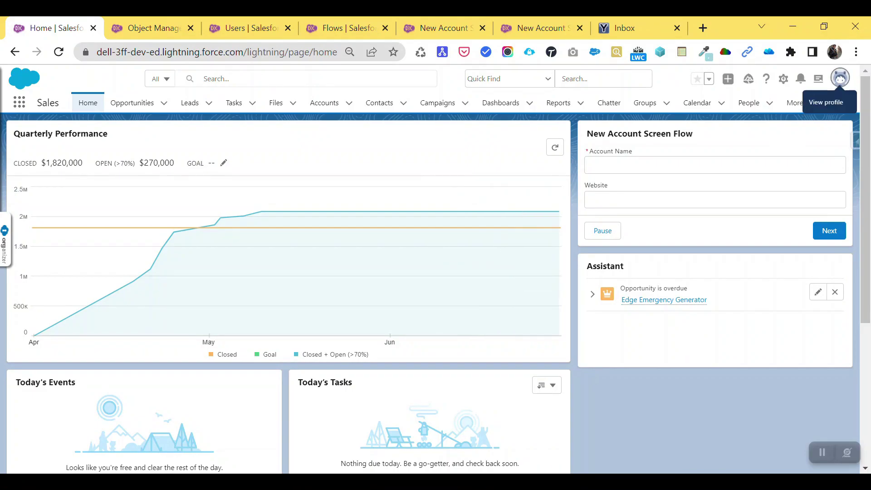
{"action": "left_click", "coordinate": [841, 78]}
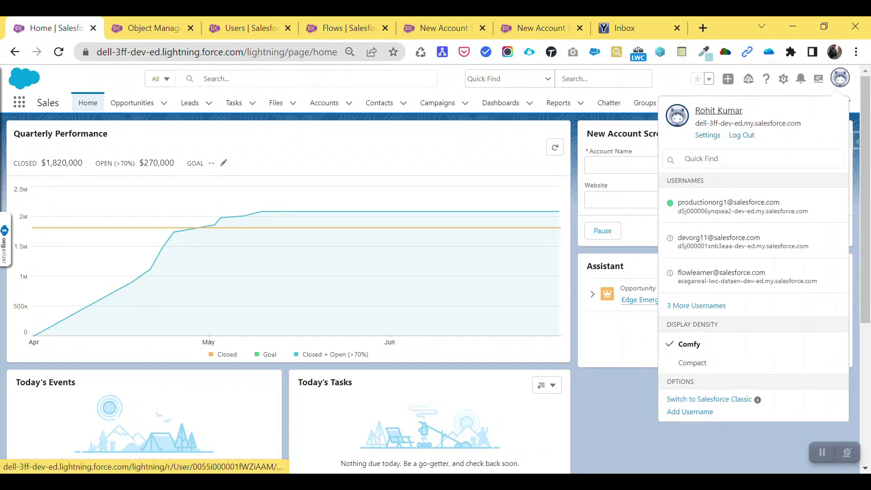
{"action": "key", "text": "Escape"}
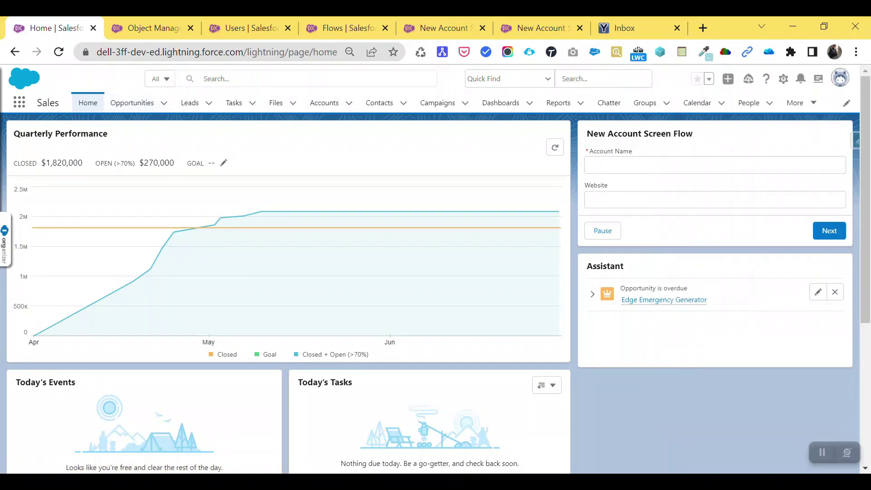
Step: Find 'user' in setup search, open the Users page, and focus the Quick Find box
{"action": "key", "text": "ctrl+shift+space"}
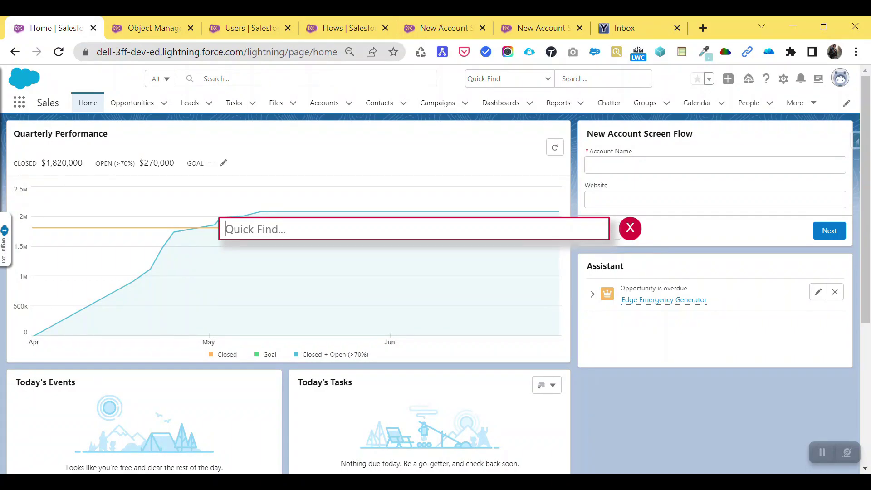
{"action": "type", "text": "user"}
{"action": "key", "text": "Down"}
{"action": "key", "text": "Down"}
{"action": "key", "text": "Down"}
{"action": "key", "text": "Down"}
{"action": "key", "text": "Down"}
{"action": "key", "text": "Down"}
{"action": "key", "text": "Down"}
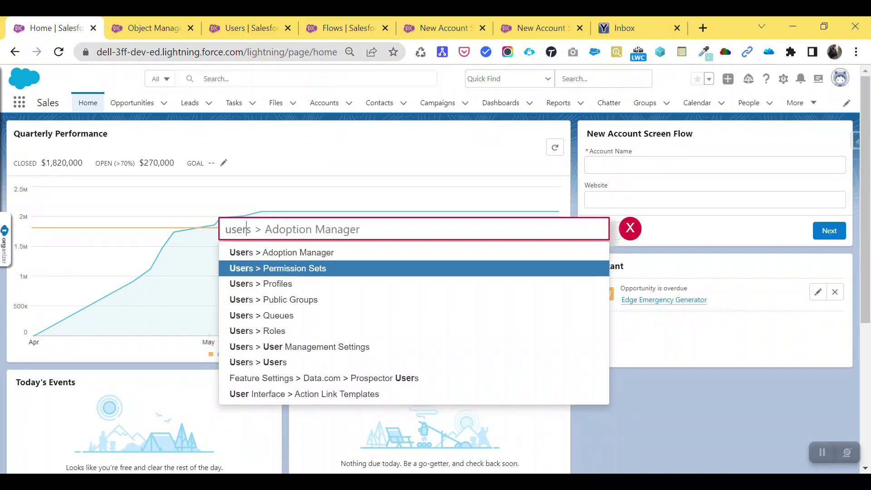
{"action": "key", "text": "Return"}
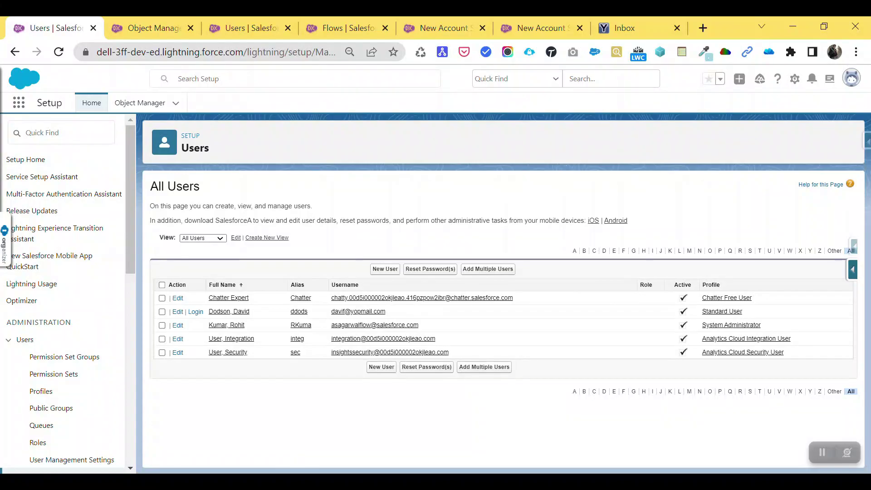
{"action": "left_click", "coordinate": [26, 132]}
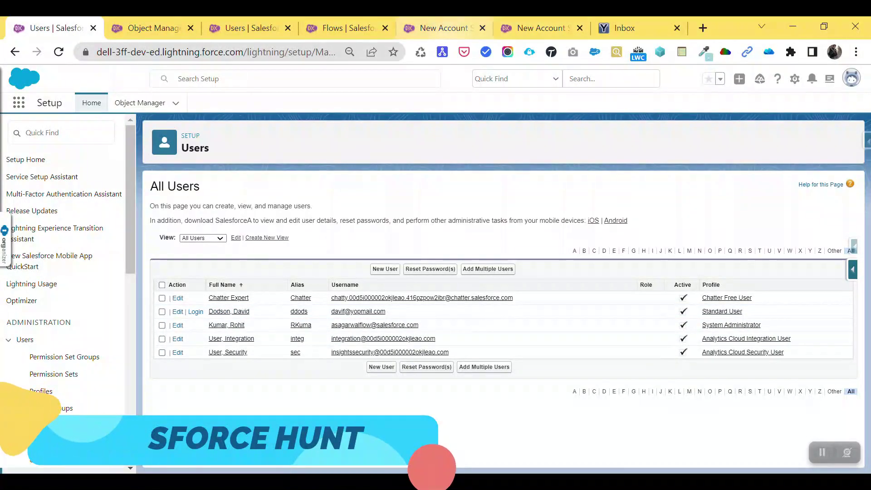
{"action": "left_click", "coordinate": [540, 27]}
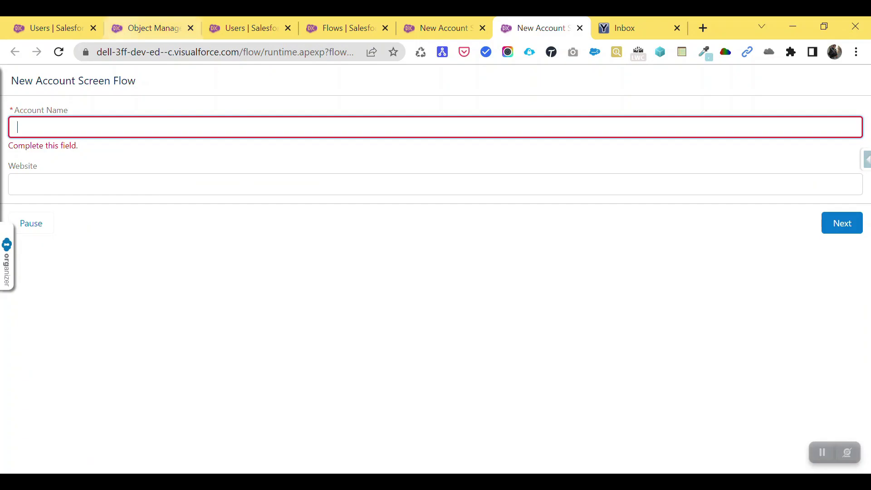
{"action": "left_click", "coordinate": [149, 27]}
{"action": "left_click", "coordinate": [55, 28]}
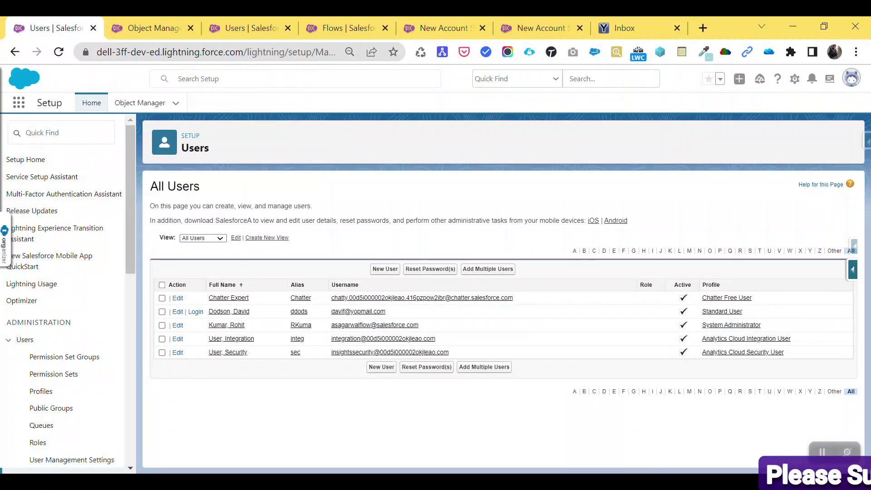
Step: Filter the Setup menu by 'permis' and open the Permission Sets page
{"action": "left_click", "coordinate": [61, 133]}
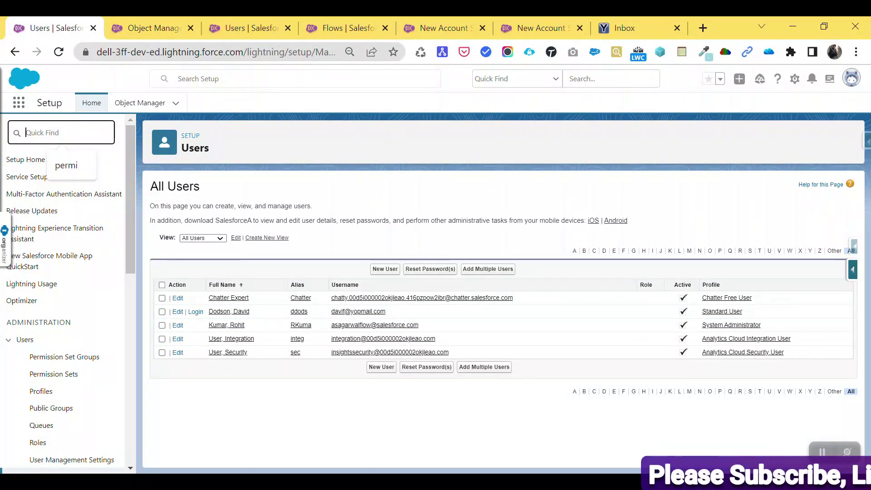
{"action": "type", "text": "op"}
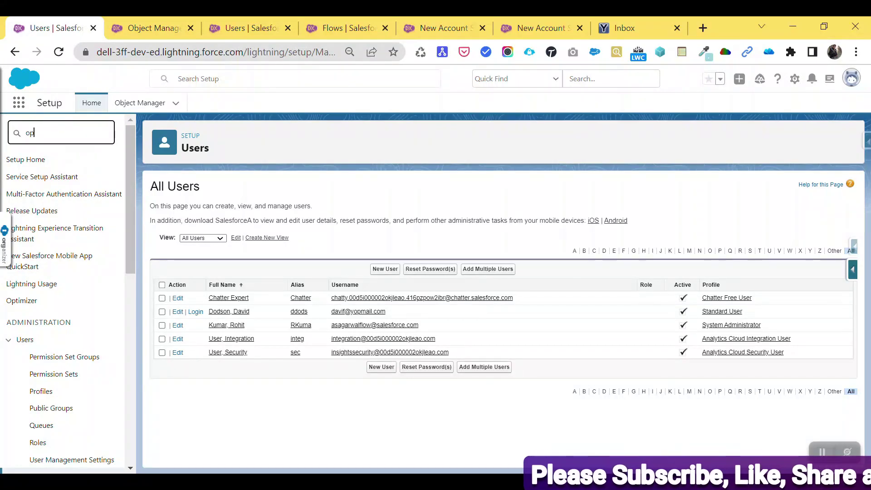
{"action": "key", "text": "BackSpace"}
{"action": "key", "text": "BackSpace"}
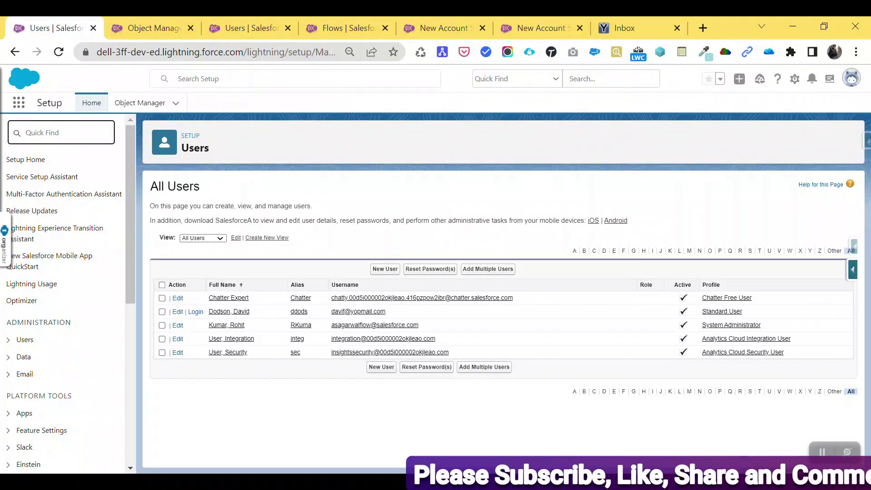
{"action": "type", "text": "permis"}
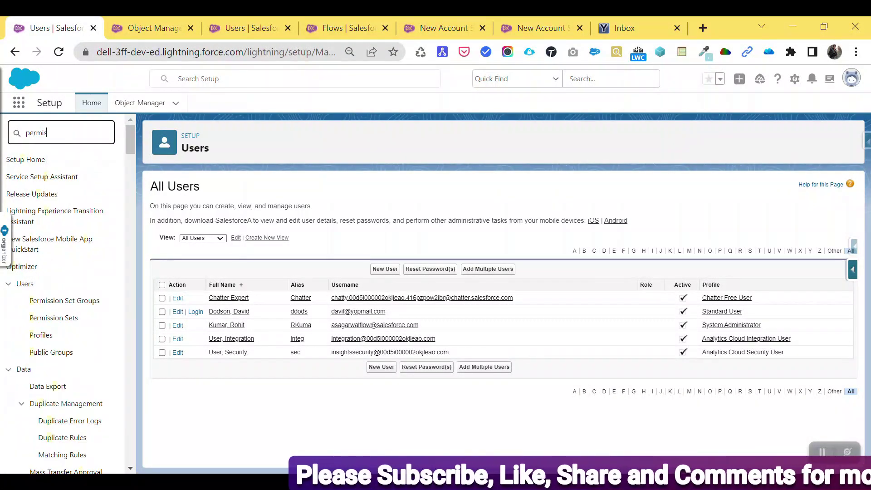
{"action": "key", "text": "Up"}
{"action": "key", "text": "Up"}
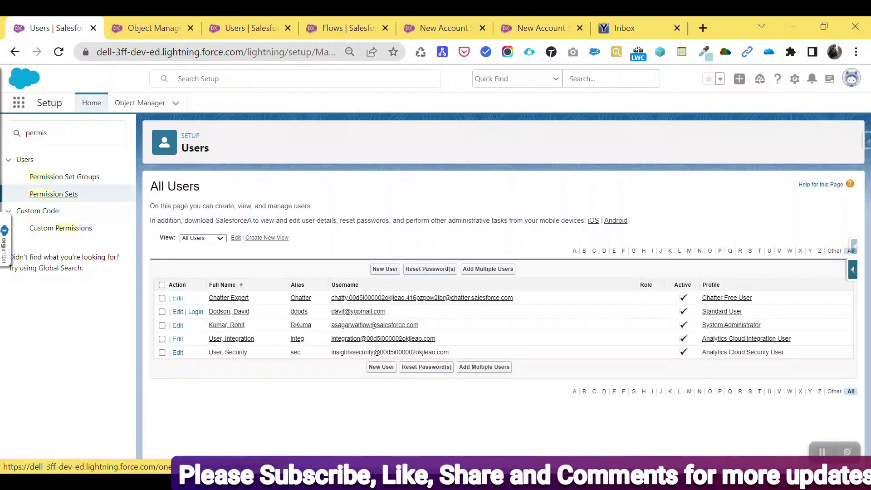
{"action": "key", "text": "Return"}
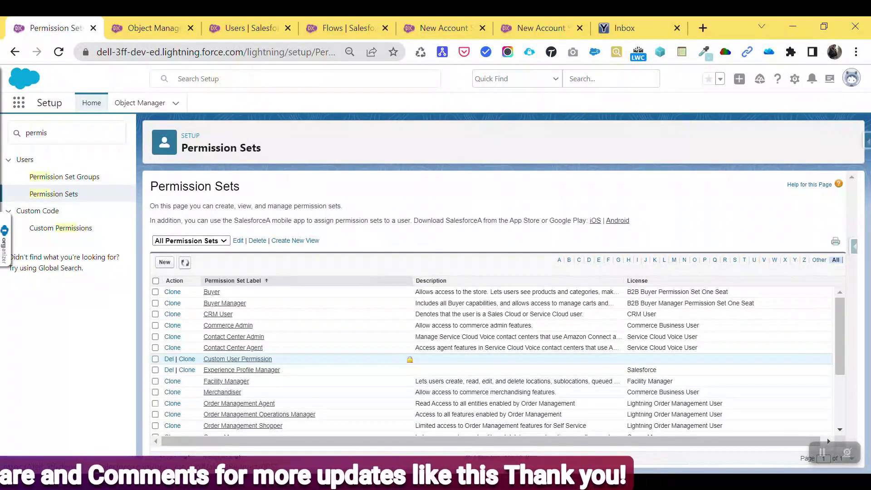
Step: Open Custom User Permission, review its Flow Access, then go to its System Permissions
{"action": "left_click", "coordinate": [237, 359]}
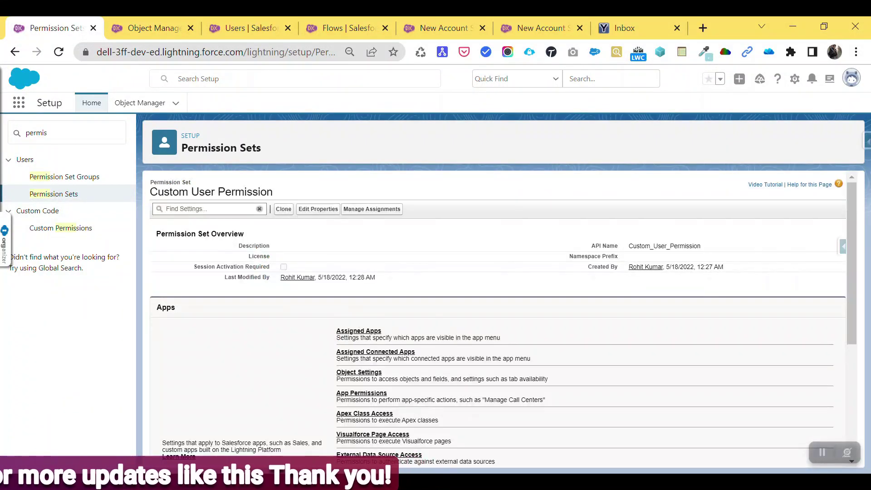
{"action": "scroll", "coordinate": [499, 318], "scroll_direction": "down", "scroll_amount": 3}
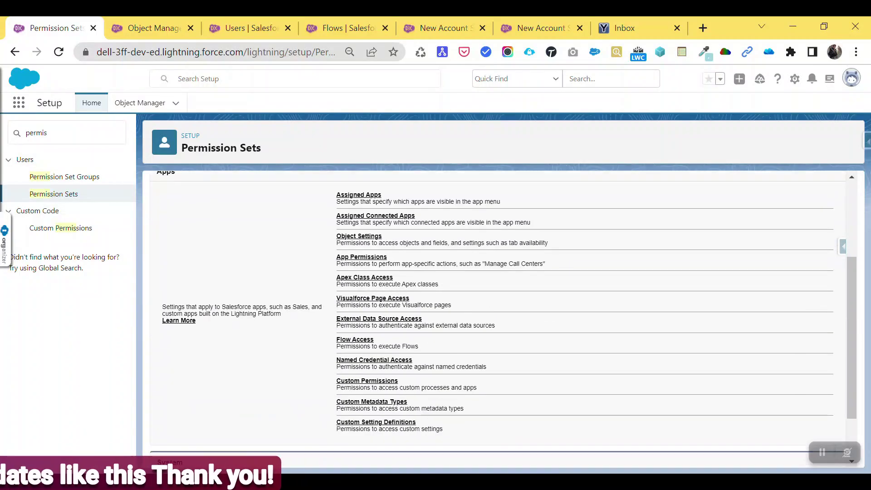
{"action": "left_click", "coordinate": [355, 339]}
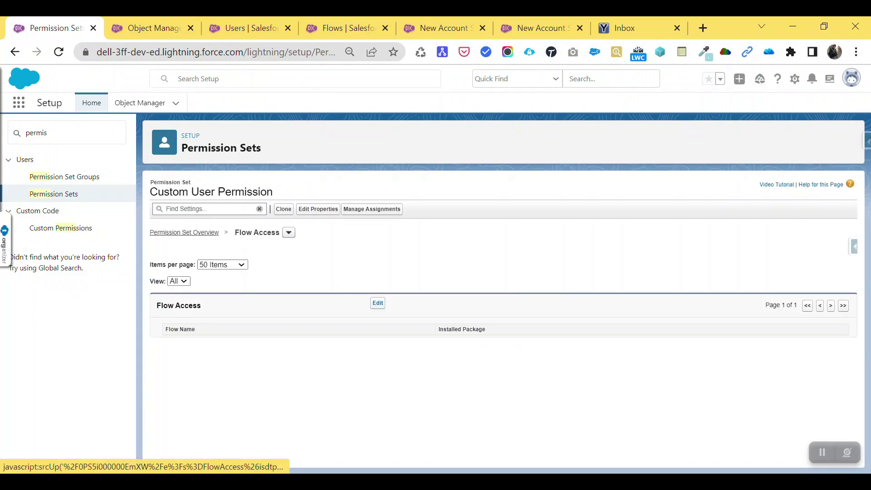
{"action": "left_click", "coordinate": [378, 304]}
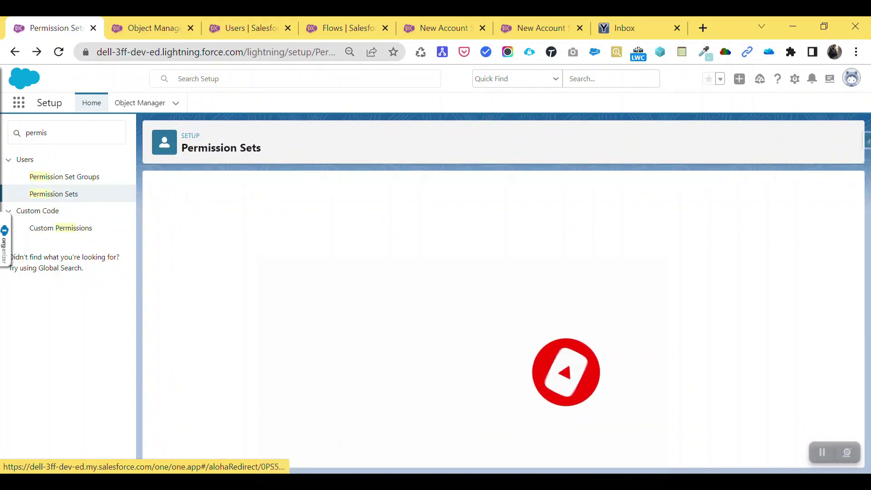
{"action": "scroll", "coordinate": [366, 419], "scroll_direction": "down", "scroll_amount": 4}
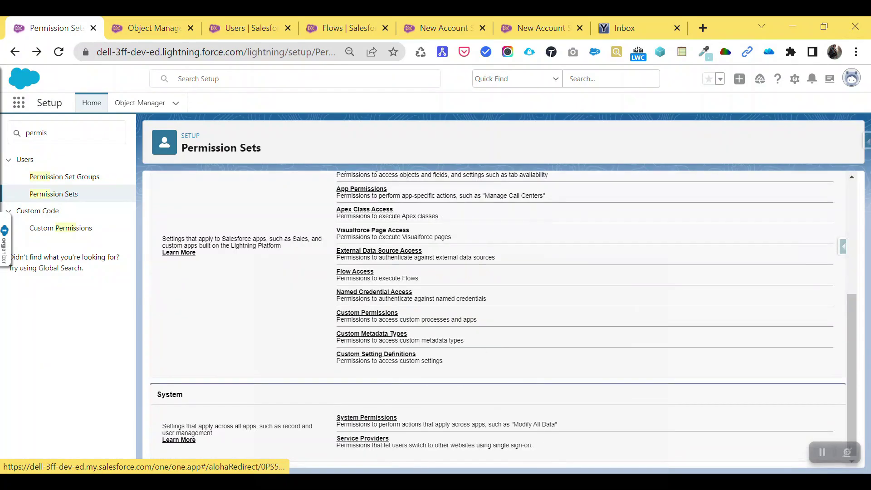
{"action": "left_click", "coordinate": [367, 417]}
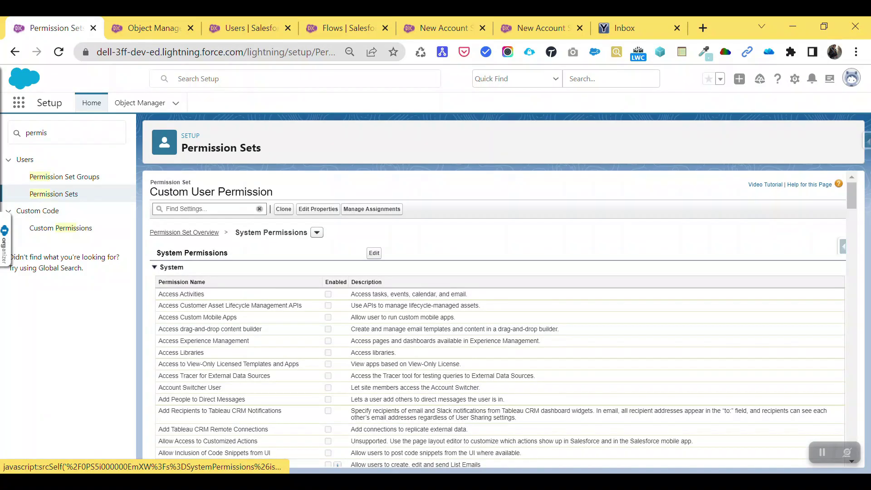
Step: Edit system permissions, uncheck Run Flows, then save and confirm the change
{"action": "left_click", "coordinate": [374, 253]}
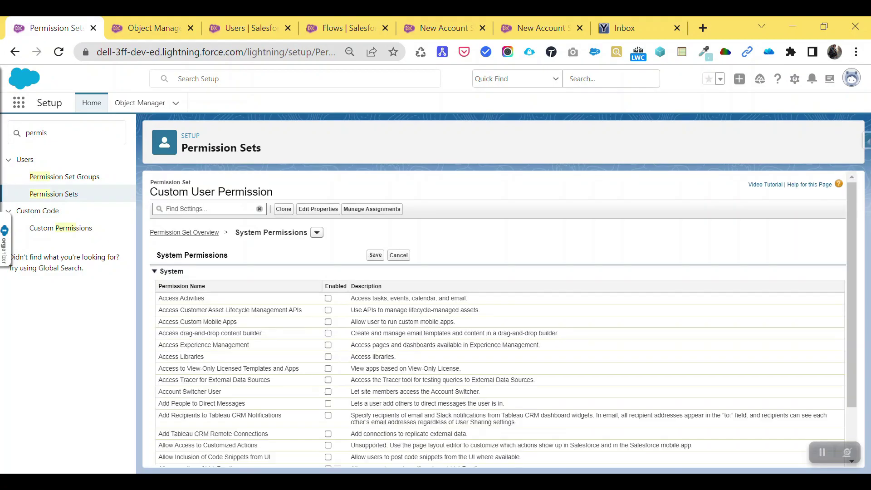
{"action": "key", "text": "ctrl+f"}
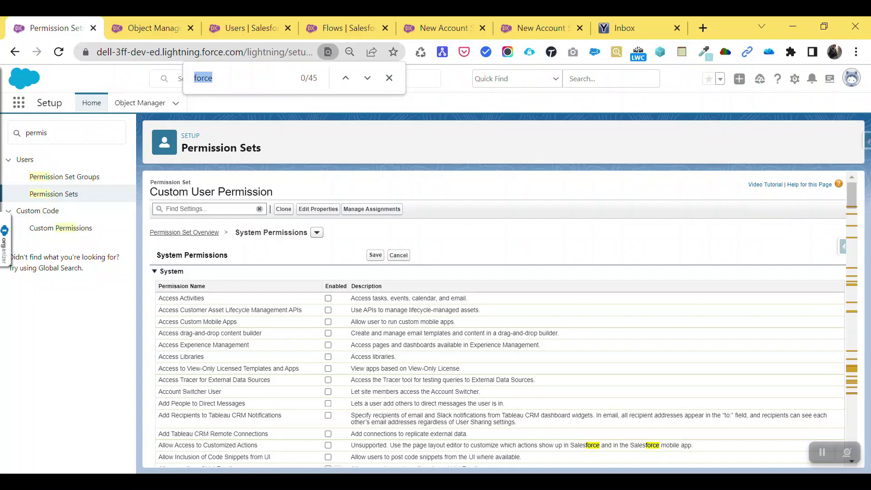
{"action": "type", "text": "run fl"}
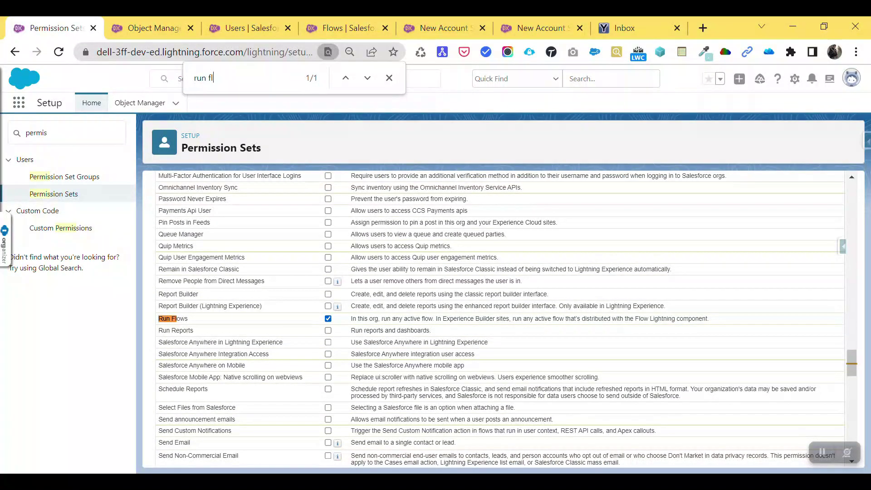
{"action": "left_click", "coordinate": [328, 319]}
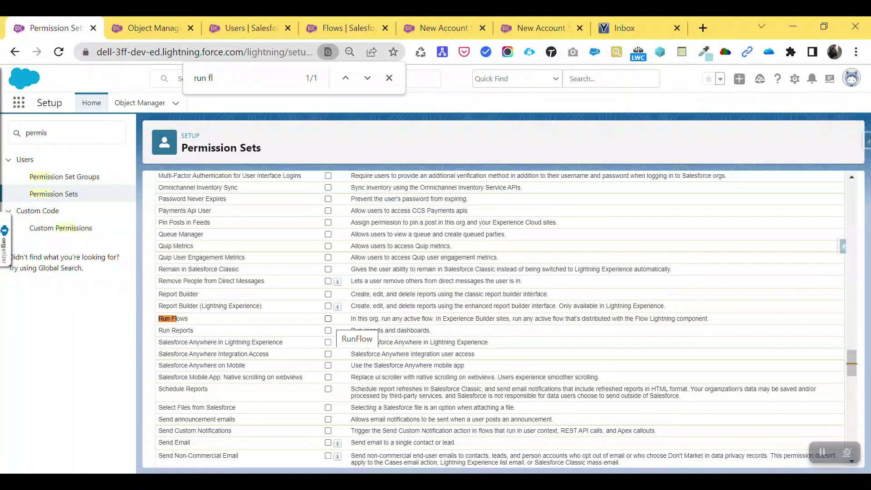
{"action": "scroll", "coordinate": [499, 318], "scroll_direction": "up", "scroll_amount": 20}
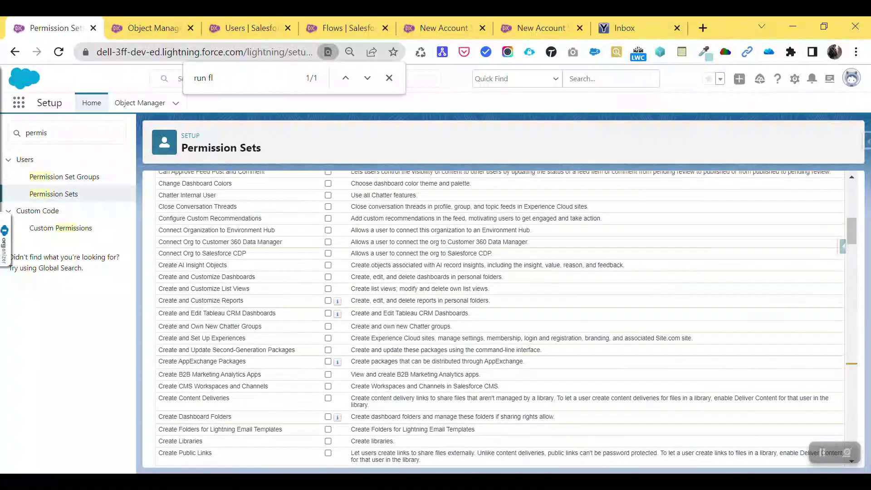
{"action": "scroll", "coordinate": [499, 318], "scroll_direction": "up", "scroll_amount": 15}
{"action": "left_click", "coordinate": [375, 255]}
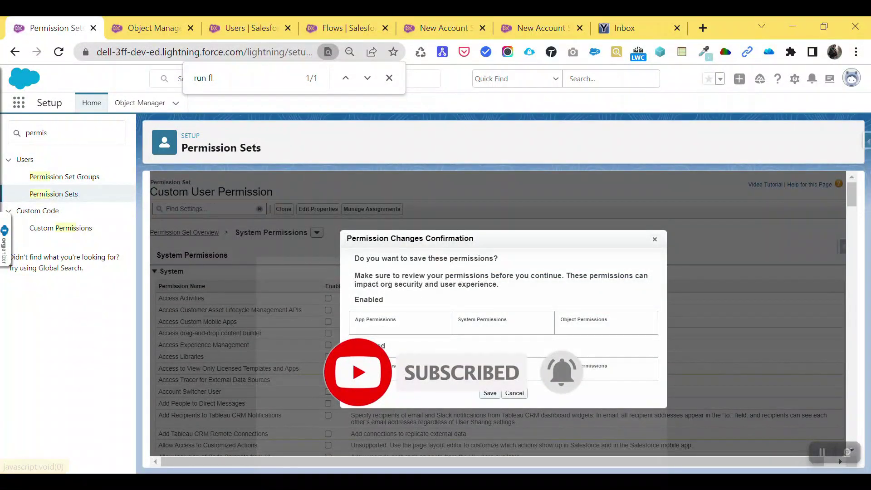
{"action": "key", "text": "Return"}
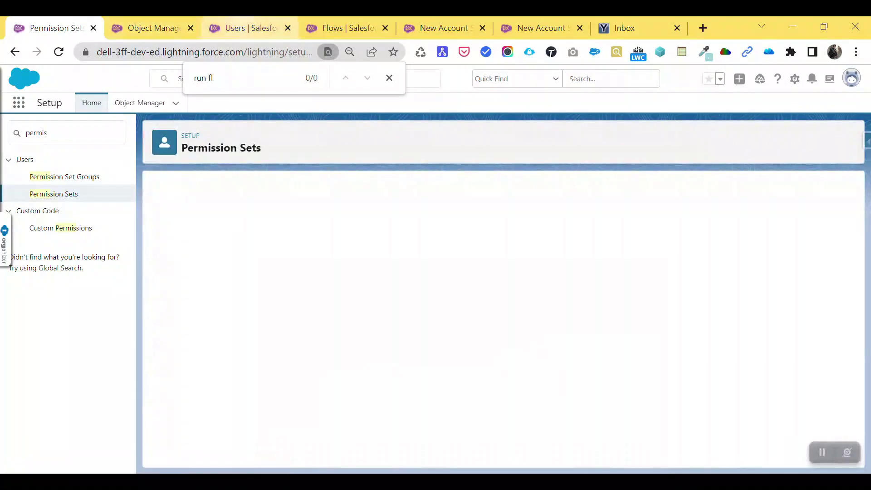
Step: Return to the Users setup tab and highlight the Standard User profile entry
{"action": "key", "text": "ctrl+3"}
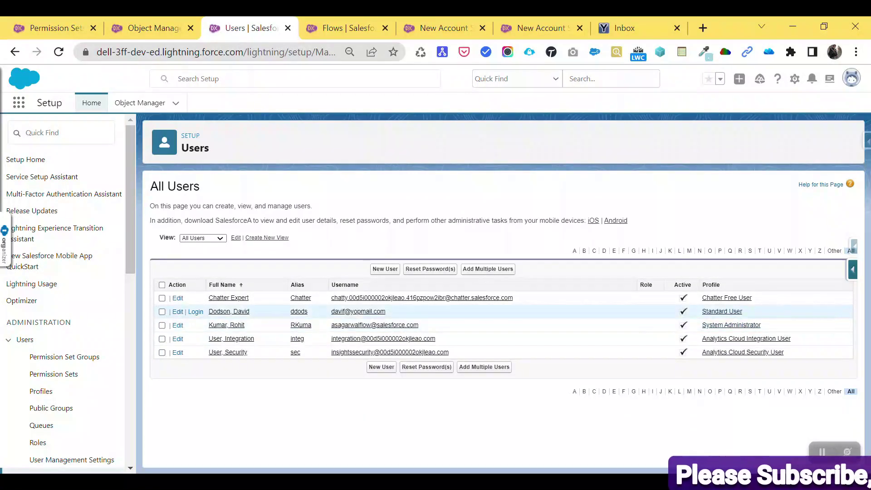
{"action": "left_click_drag", "start_coordinate": [747, 311], "coordinate": [704, 311]}
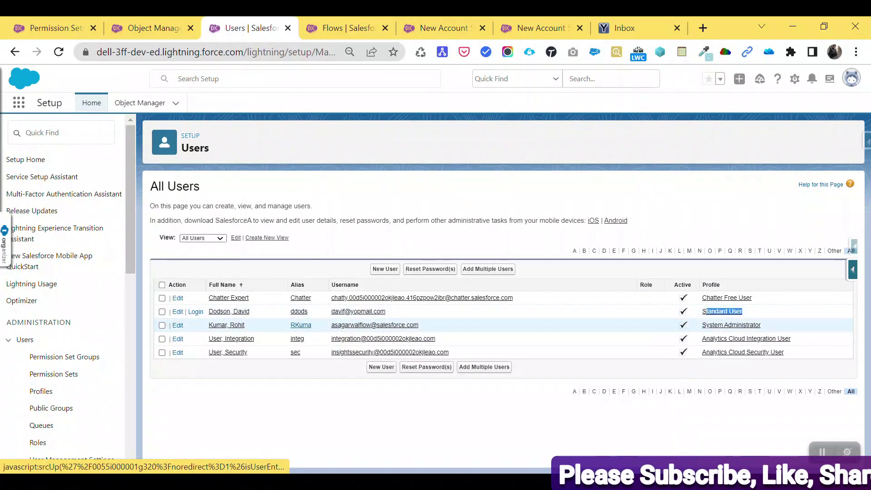